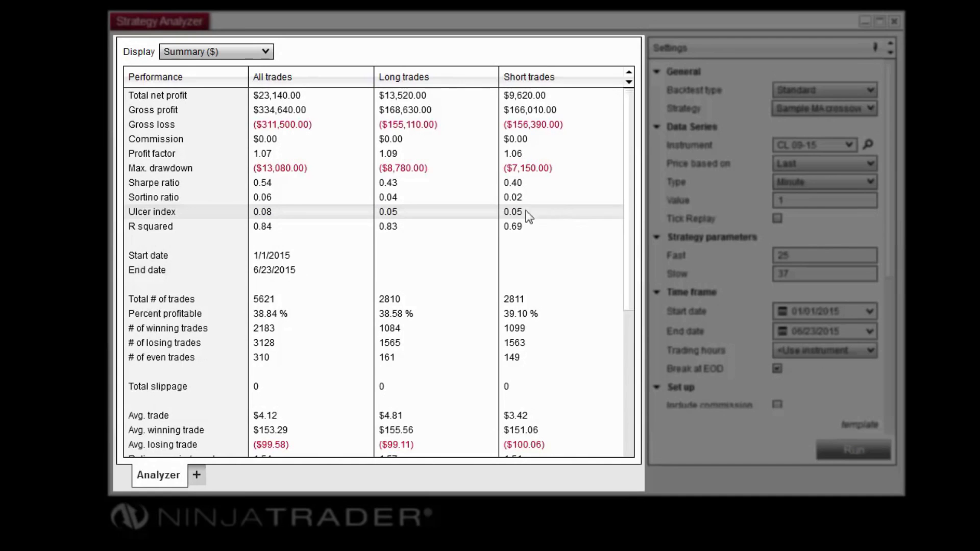
Step: Show the backtest log of past runs and load the EURUSD Sample ATM result
{"action": "left_click", "coordinate": [261, 51]}
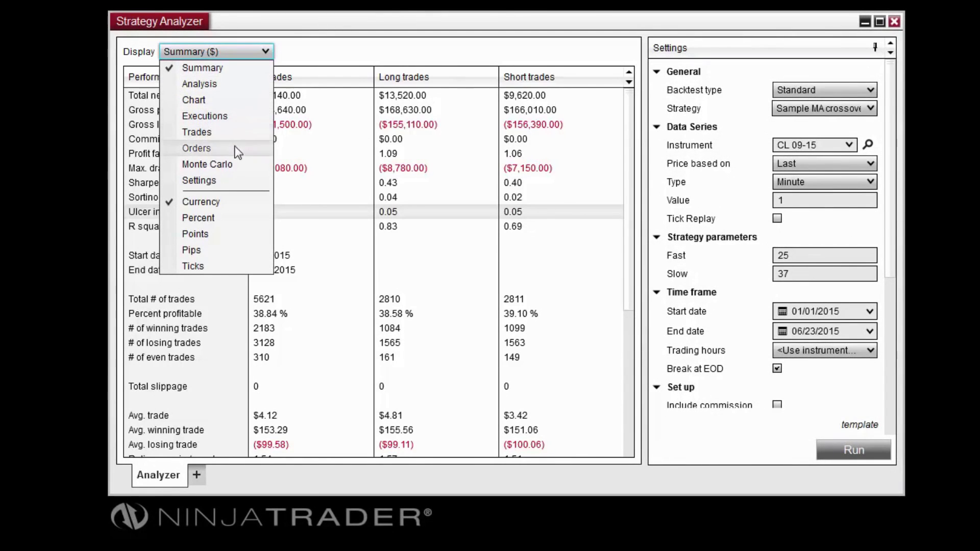
{"action": "left_click", "coordinate": [312, 204]}
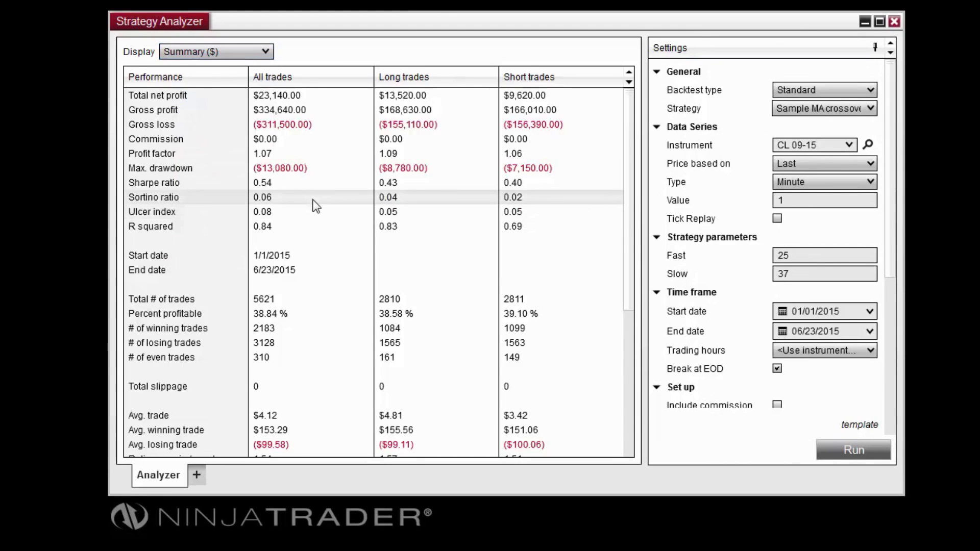
{"action": "right_click", "coordinate": [554, 205]}
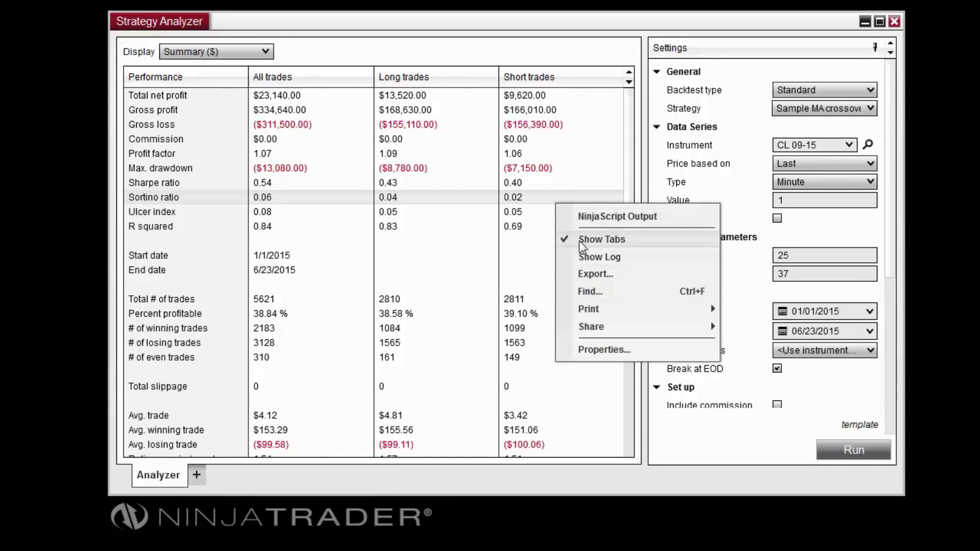
{"action": "left_click", "coordinate": [654, 260]}
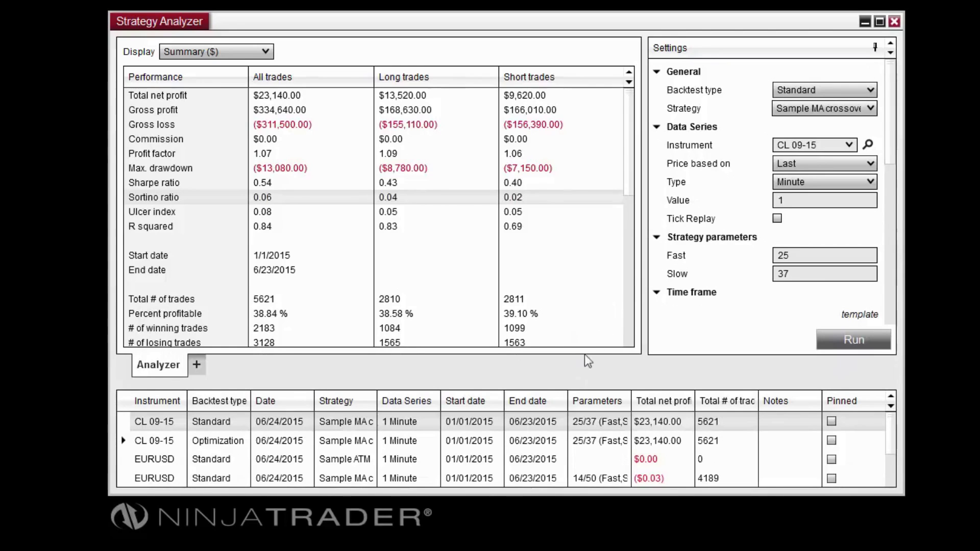
{"action": "left_click", "coordinate": [550, 460]}
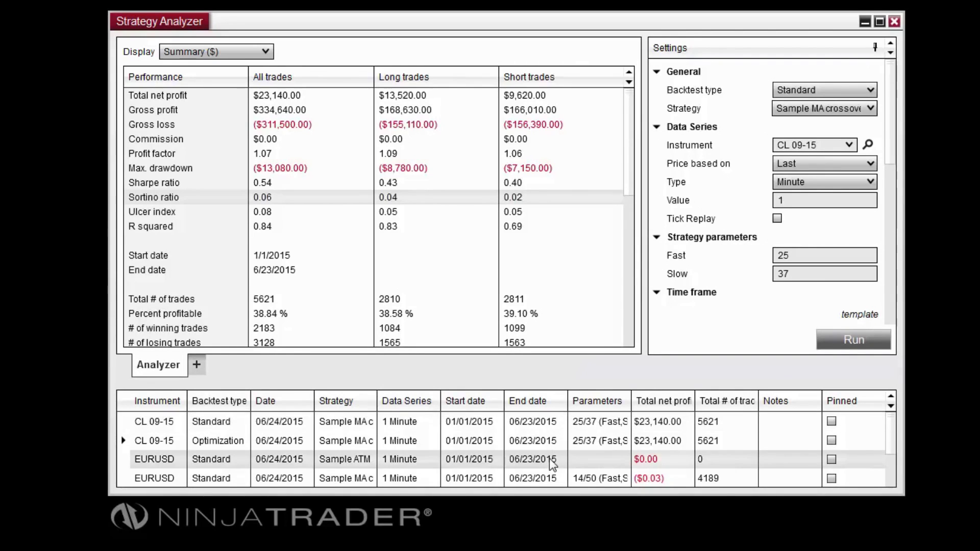
Step: Load the CL 09-15 Standard result and remove the CL 09-15 Optimization entry from the log
{"action": "left_click", "coordinate": [547, 424]}
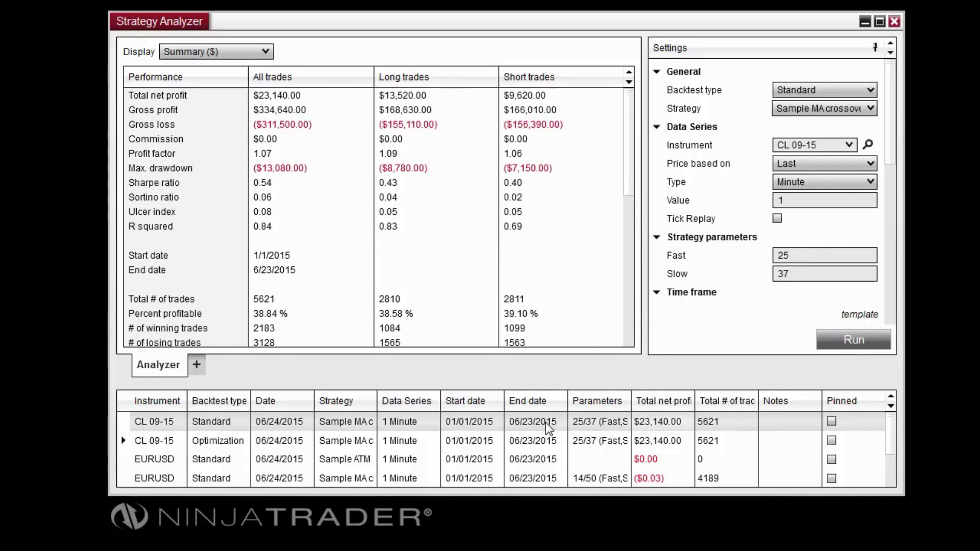
{"action": "right_click", "coordinate": [548, 444]}
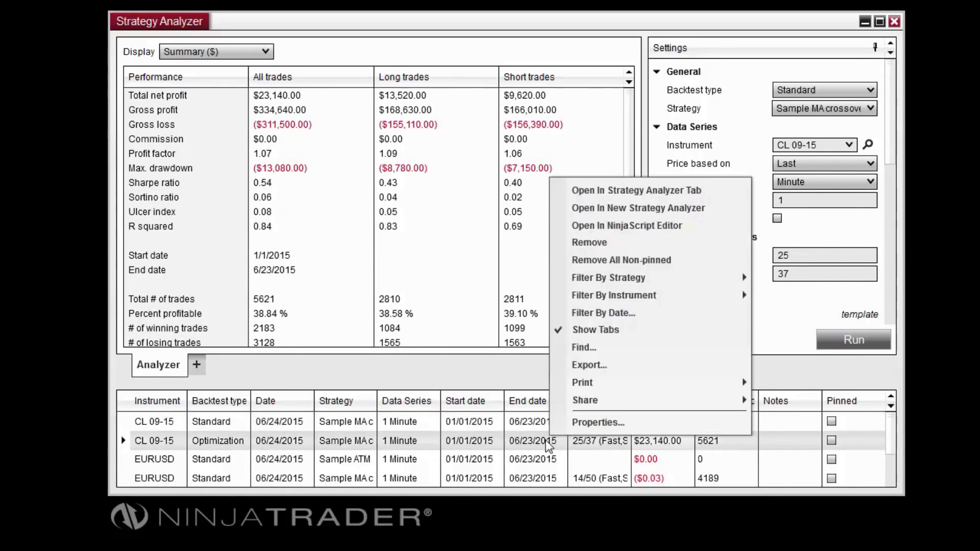
{"action": "left_click", "coordinate": [639, 242]}
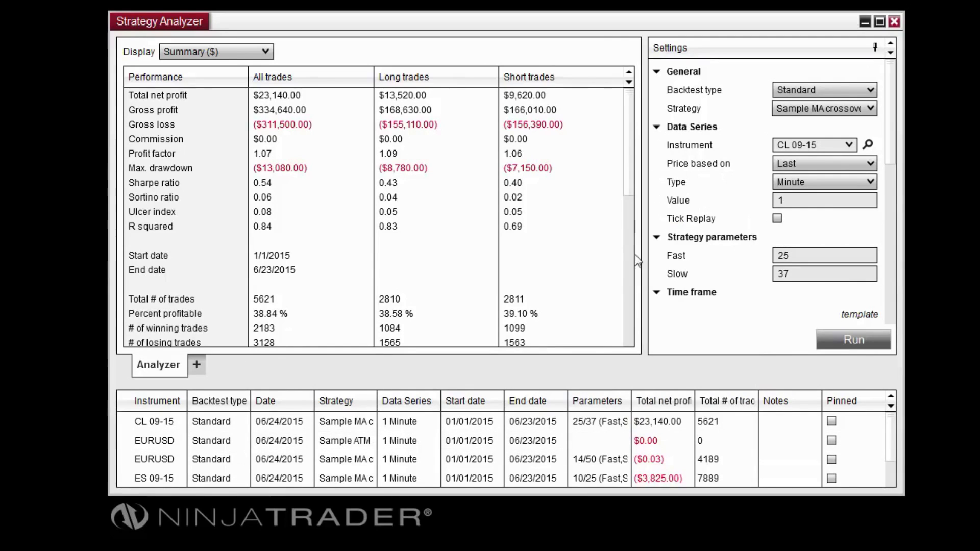
{"action": "right_click", "coordinate": [556, 440]}
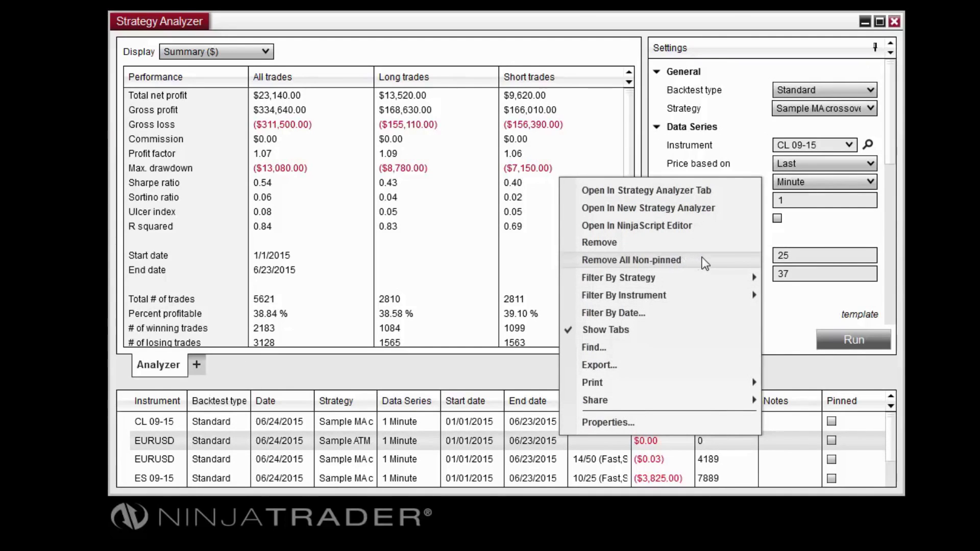
{"action": "left_click", "coordinate": [788, 370]}
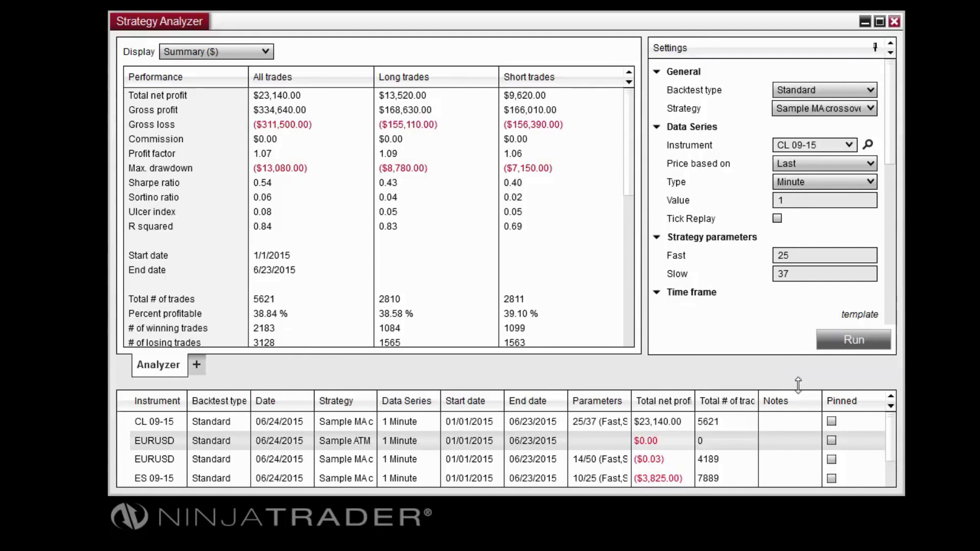
Step: Pin the CL 09-15 Standard run and scroll down to its backtest settings
{"action": "left_click", "coordinate": [831, 421]}
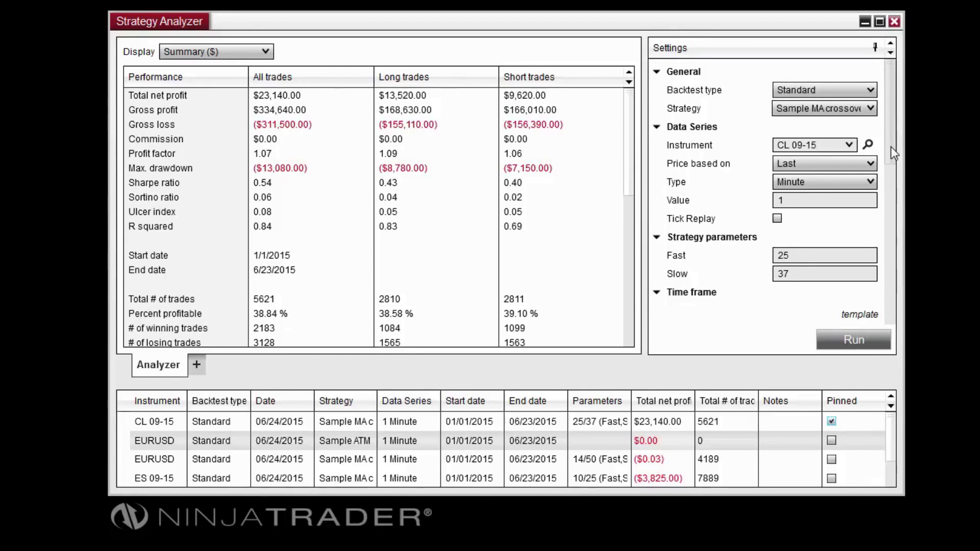
{"action": "left_click_drag", "start_coordinate": [890, 146], "coordinate": [880, 270]}
Step: Set Order fill resolution to High, using a 1 Minute fill series
{"action": "left_click", "coordinate": [869, 205]}
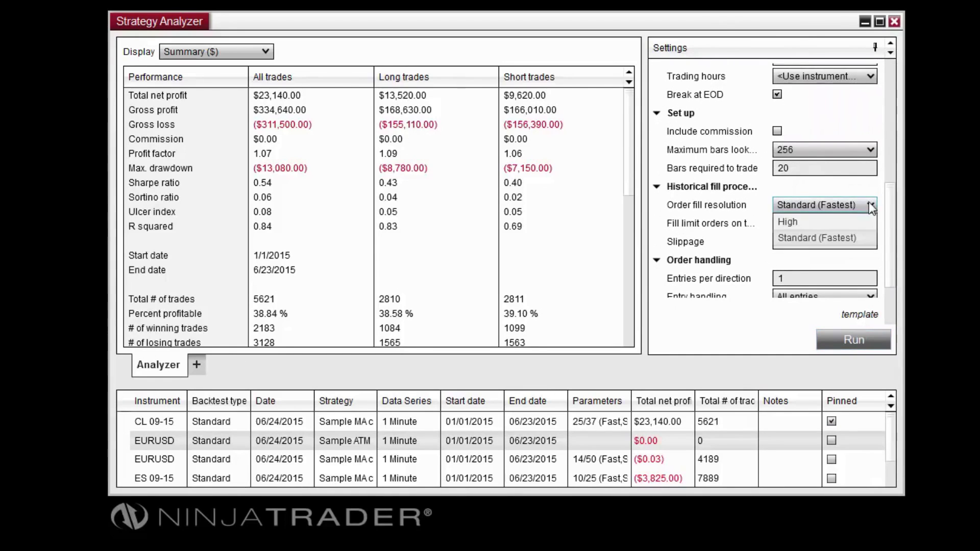
{"action": "left_click", "coordinate": [834, 217]}
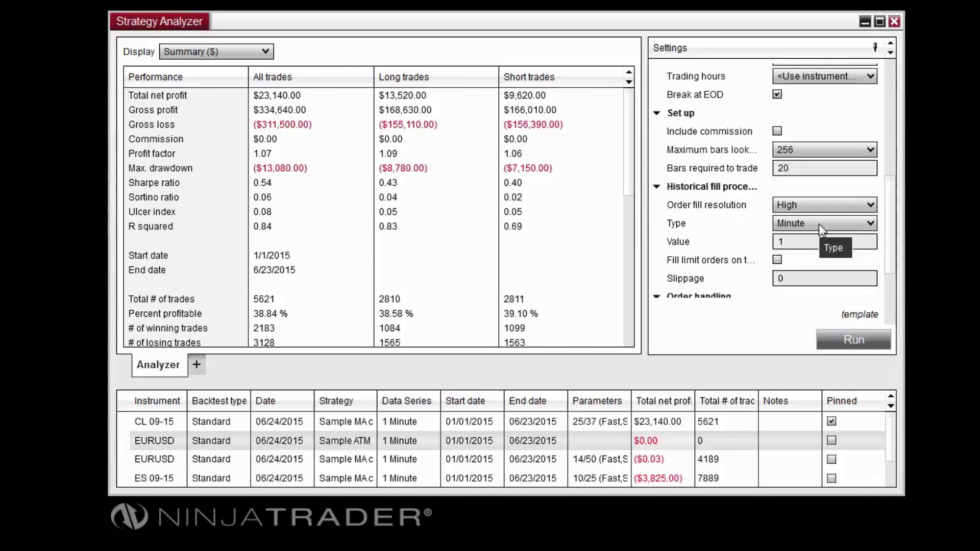
{"action": "left_click", "coordinate": [804, 243]}
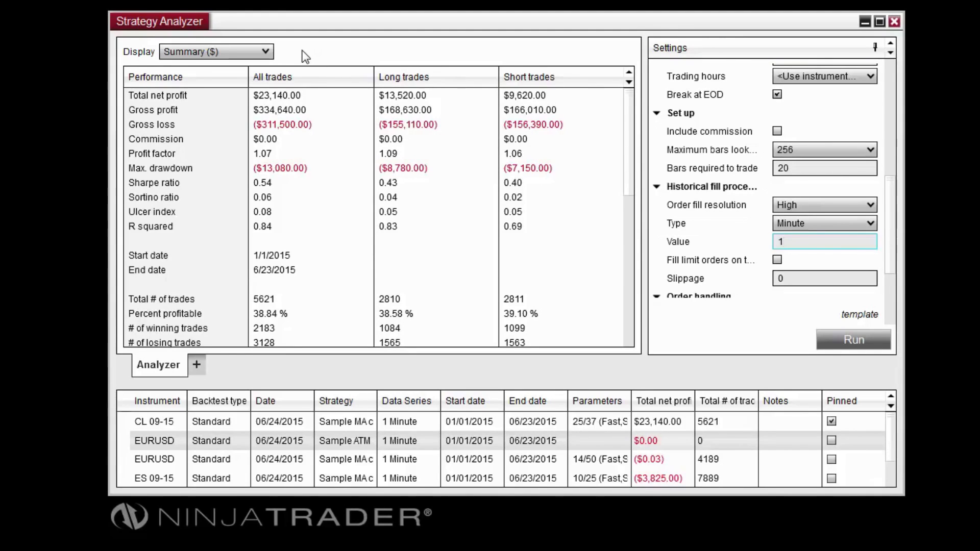
Step: Show the Analysis ($) view with the Cumulative Net Profit graph under the daily statistics
{"action": "left_click", "coordinate": [265, 52]}
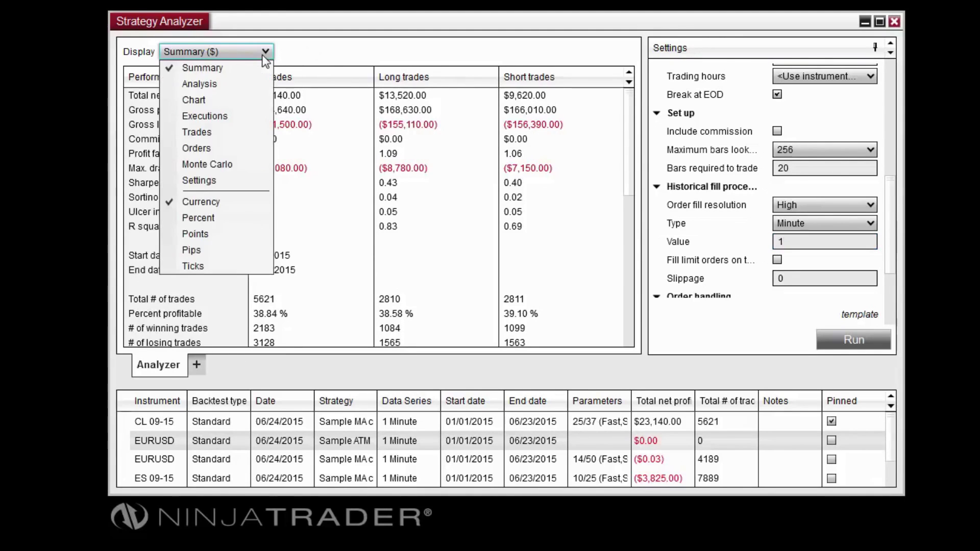
{"action": "left_click", "coordinate": [240, 68]}
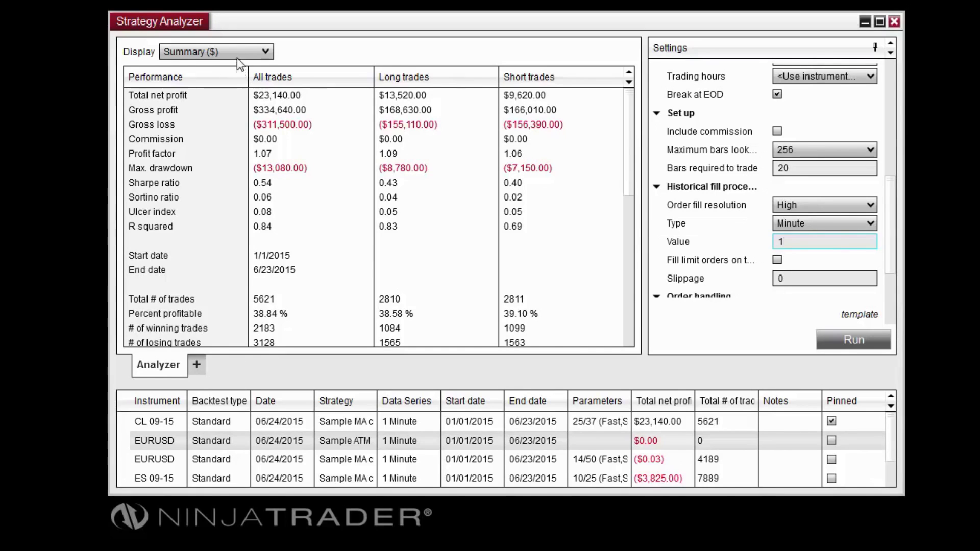
{"action": "left_click", "coordinate": [237, 53]}
{"action": "key", "text": "Escape"}
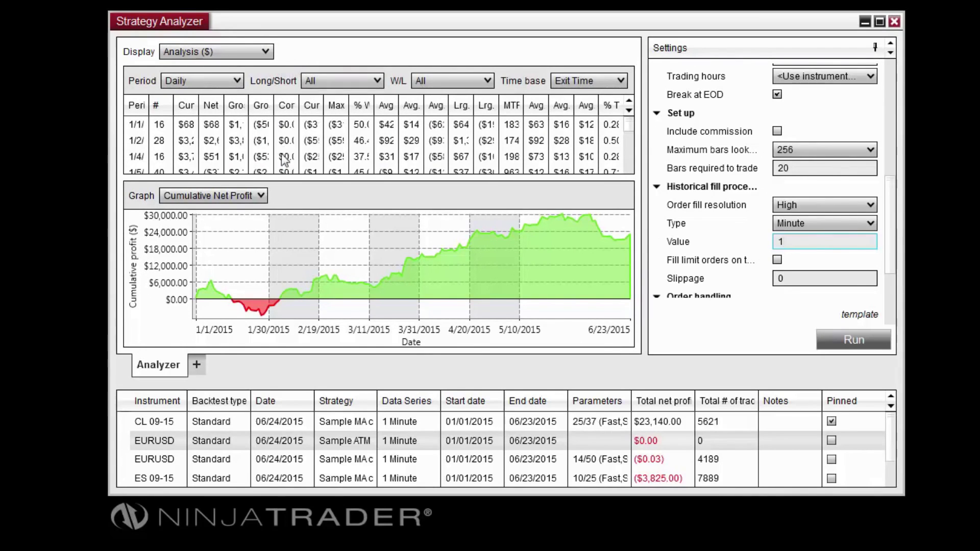
{"action": "left_click", "coordinate": [262, 196]}
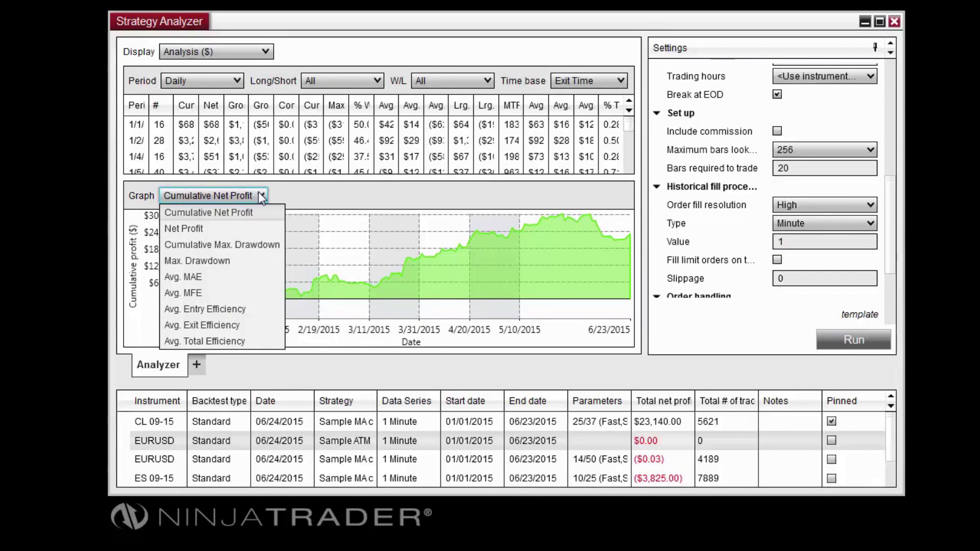
{"action": "left_click", "coordinate": [261, 196]}
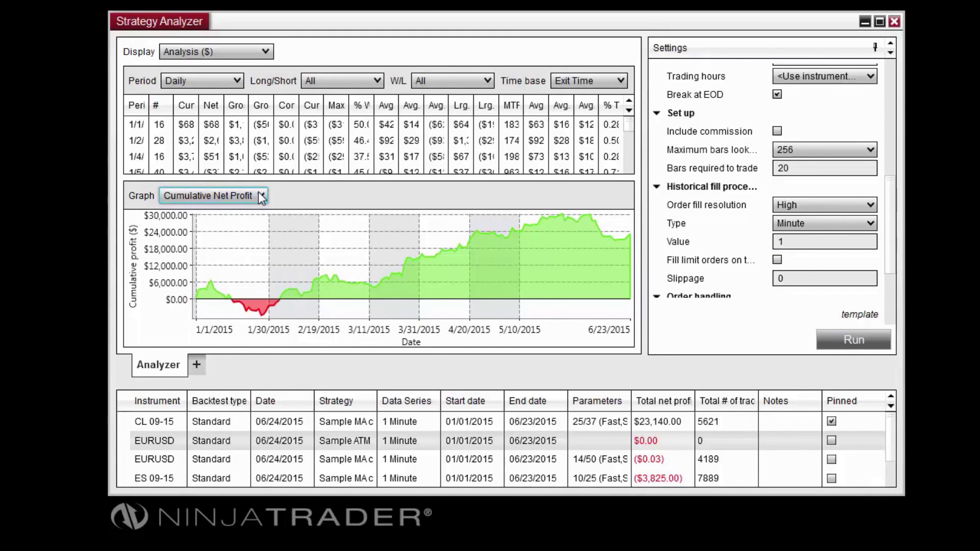
{"action": "left_click", "coordinate": [271, 54]}
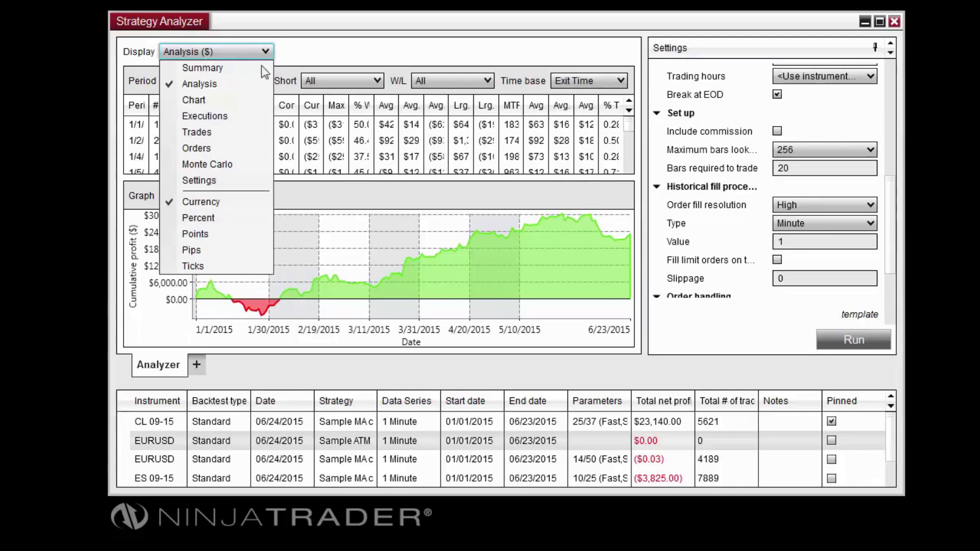
Step: View the trade chart panned back to earlier bars, then switch to the filled Orders list
{"action": "left_click", "coordinate": [241, 99]}
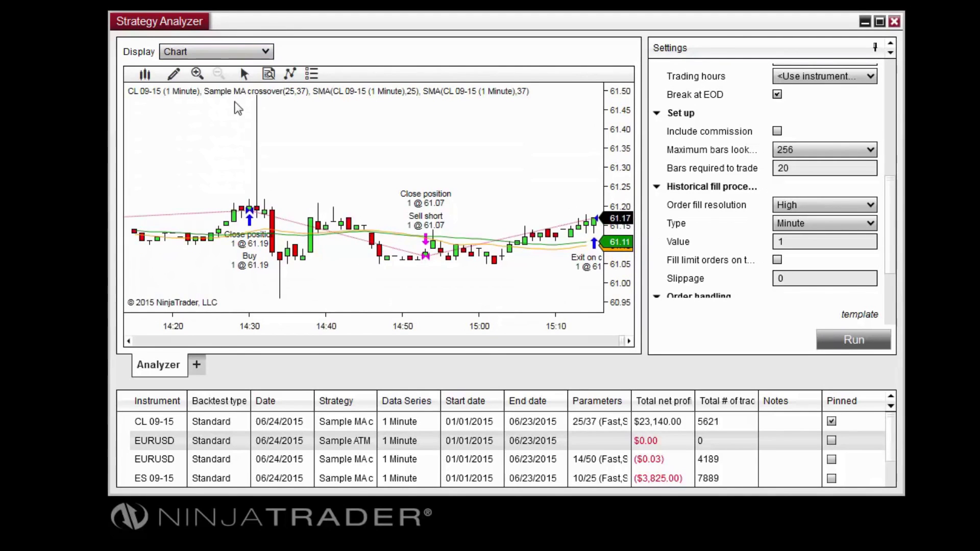
{"action": "left_click_drag", "start_coordinate": [217, 127], "coordinate": [420, 142]}
{"action": "left_click", "coordinate": [270, 52]}
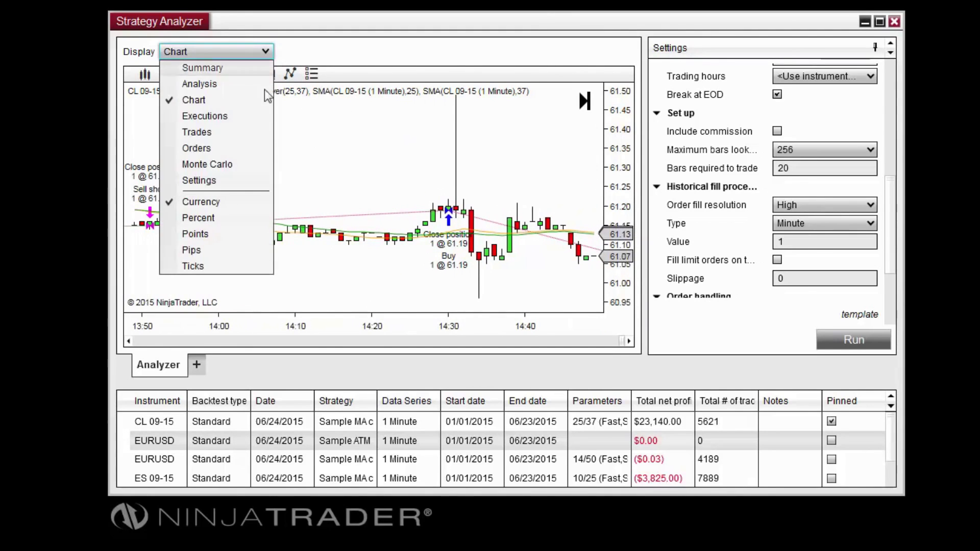
{"action": "left_click", "coordinate": [258, 153]}
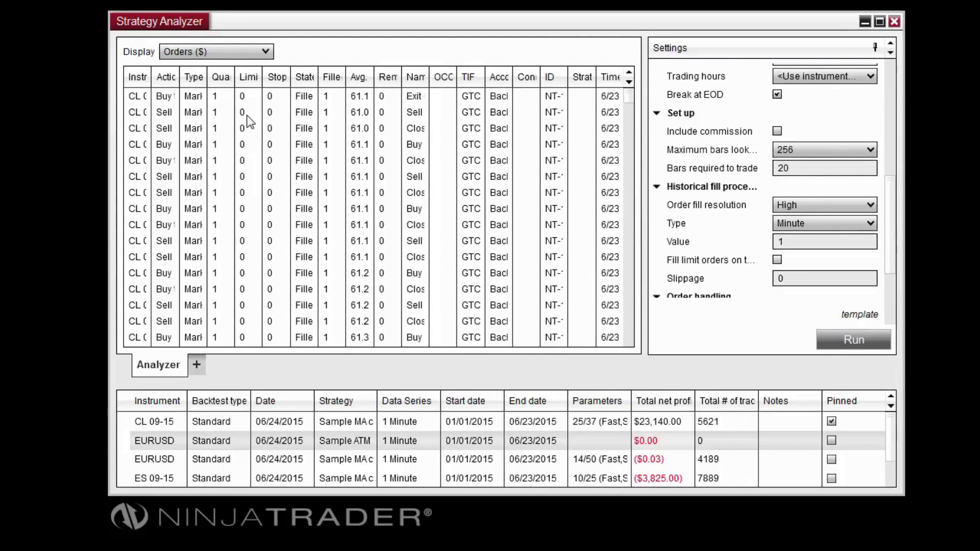
Step: Look over the result views list, leaving the Orders view unchanged
{"action": "left_click", "coordinate": [253, 54]}
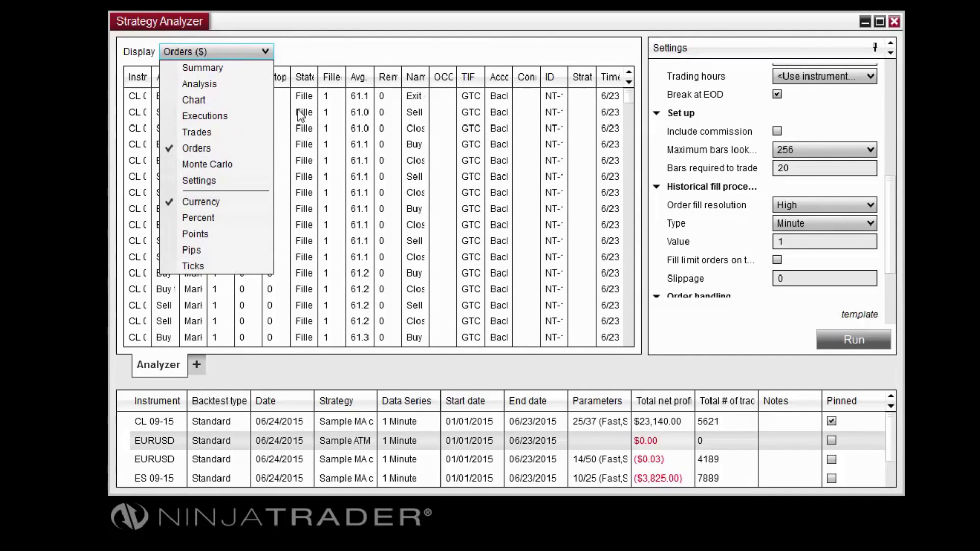
{"action": "left_click", "coordinate": [345, 60]}
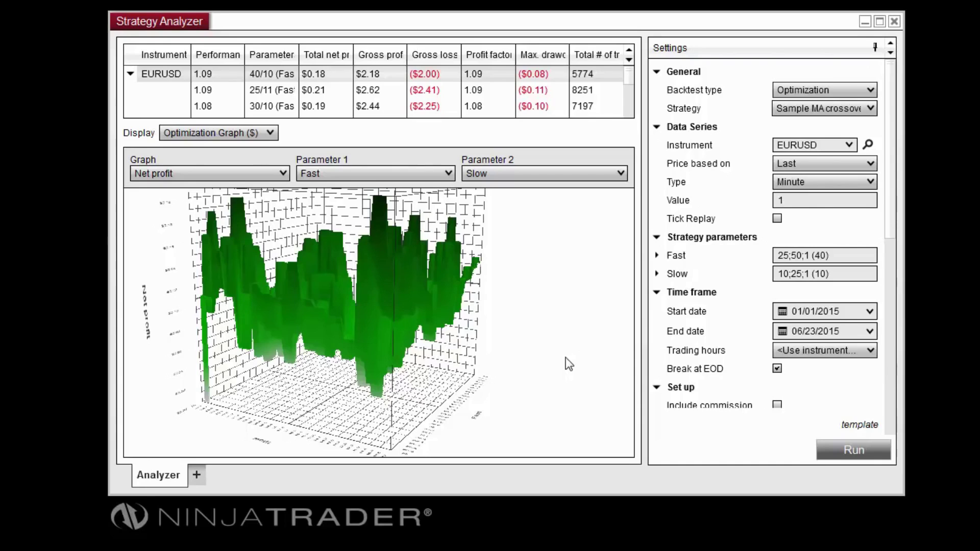
Step: Keep the Optimization Graph view with Fast as Parameter 1 and Net profit graphed
{"action": "left_click", "coordinate": [271, 134]}
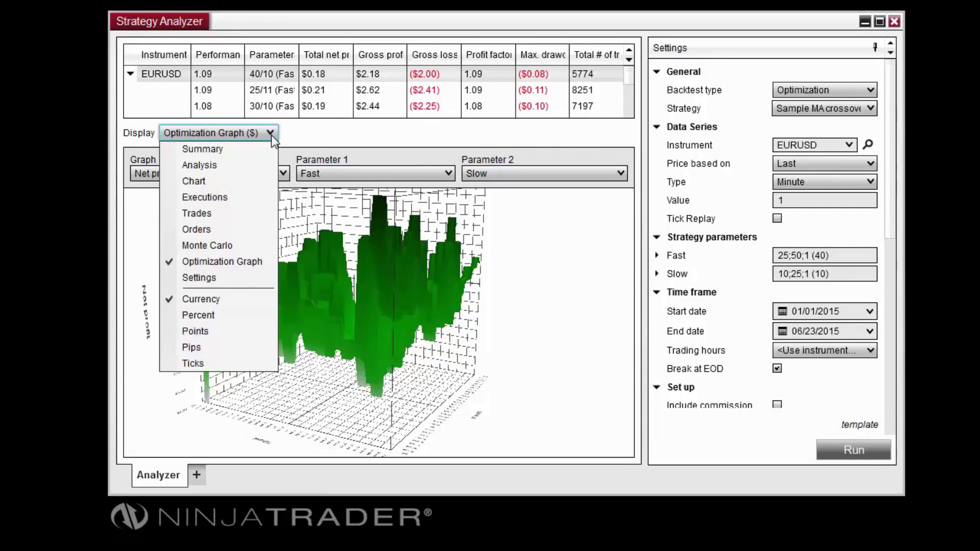
{"action": "left_click", "coordinate": [256, 259]}
{"action": "left_click", "coordinate": [369, 178]}
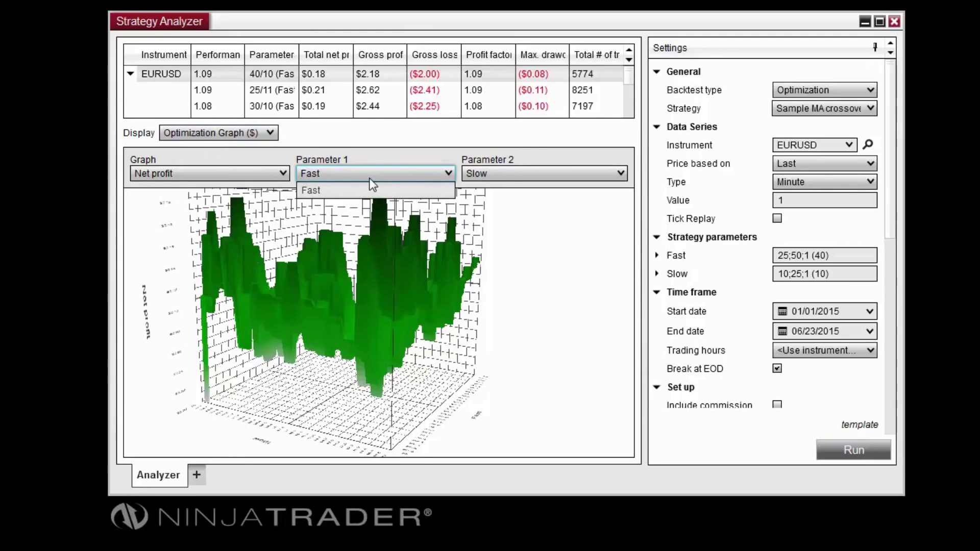
{"action": "left_click", "coordinate": [370, 179]}
{"action": "left_click", "coordinate": [274, 179]}
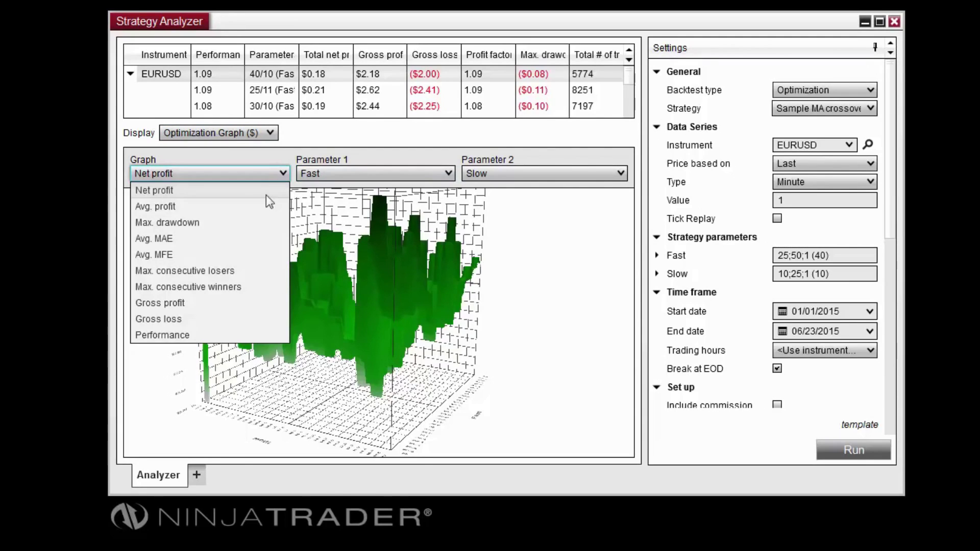
{"action": "left_click", "coordinate": [271, 176]}
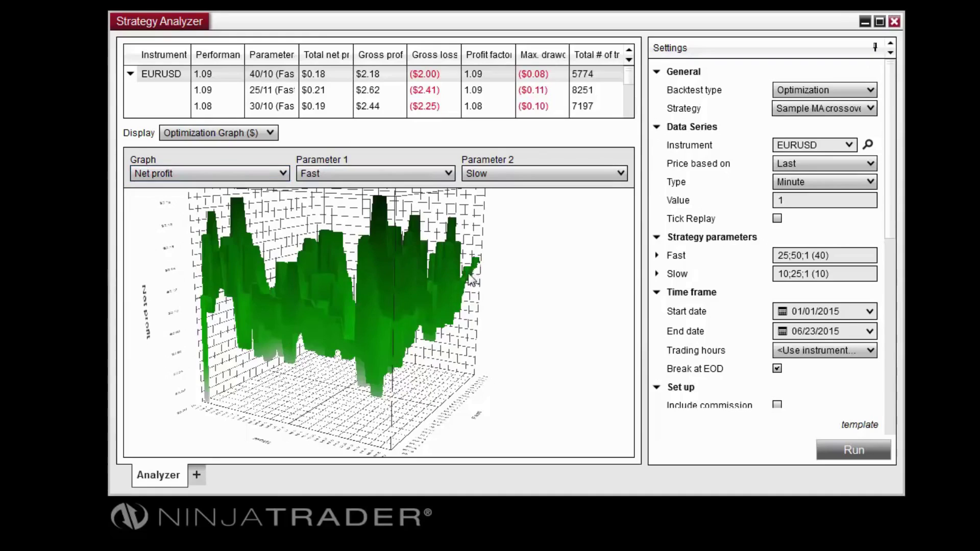
Step: Rotate and zoom the 3-D surface, then set Parameter 2 to <None> for a 2-D plot
{"action": "left_click_drag", "start_coordinate": [446, 277], "coordinate": [365, 290]}
{"action": "left_click_drag", "start_coordinate": [357, 324], "coordinate": [414, 329]}
{"action": "scroll", "coordinate": [440, 344], "scroll_direction": "up", "scroll_amount": 4}
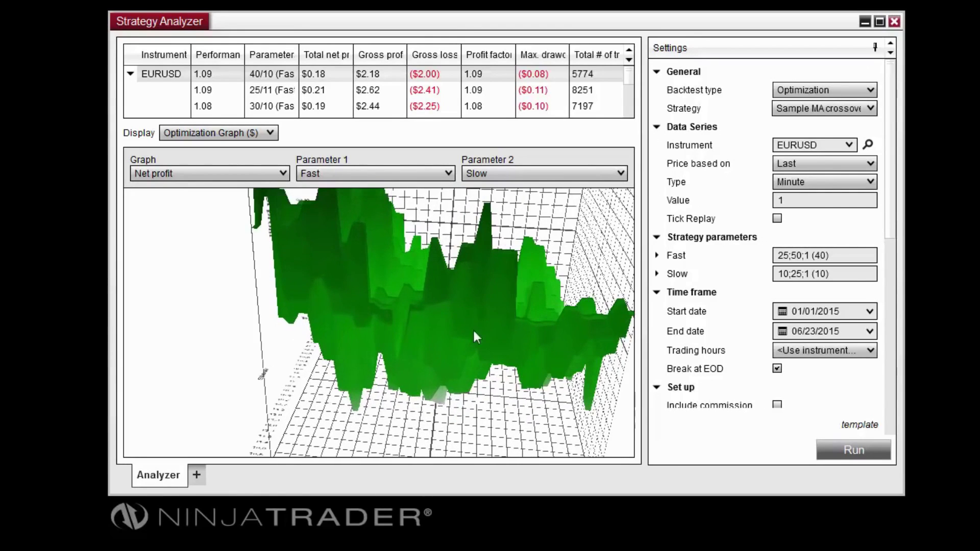
{"action": "scroll", "coordinate": [472, 357], "scroll_direction": "down", "scroll_amount": 2}
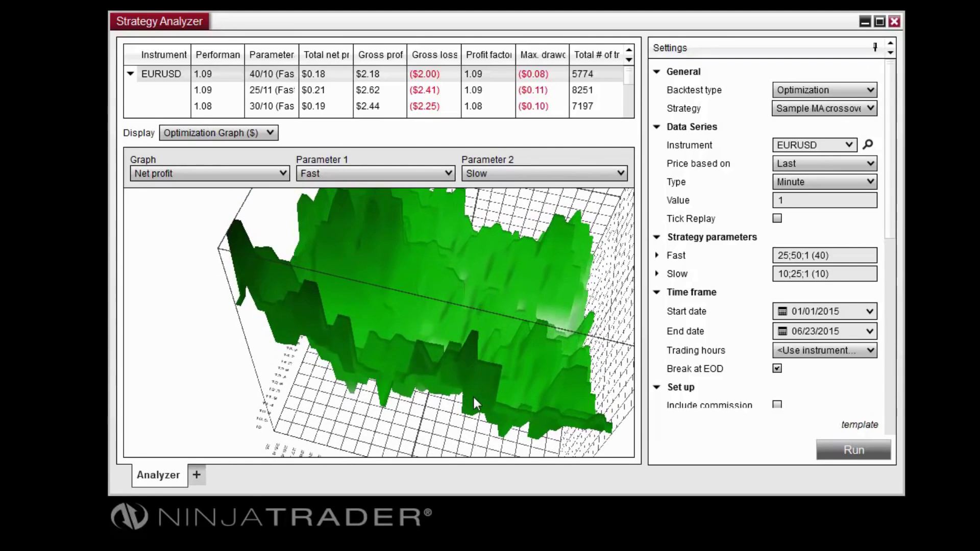
{"action": "scroll", "coordinate": [474, 397], "scroll_direction": "down", "scroll_amount": 2}
{"action": "left_click_drag", "start_coordinate": [474, 397], "coordinate": [467, 320]}
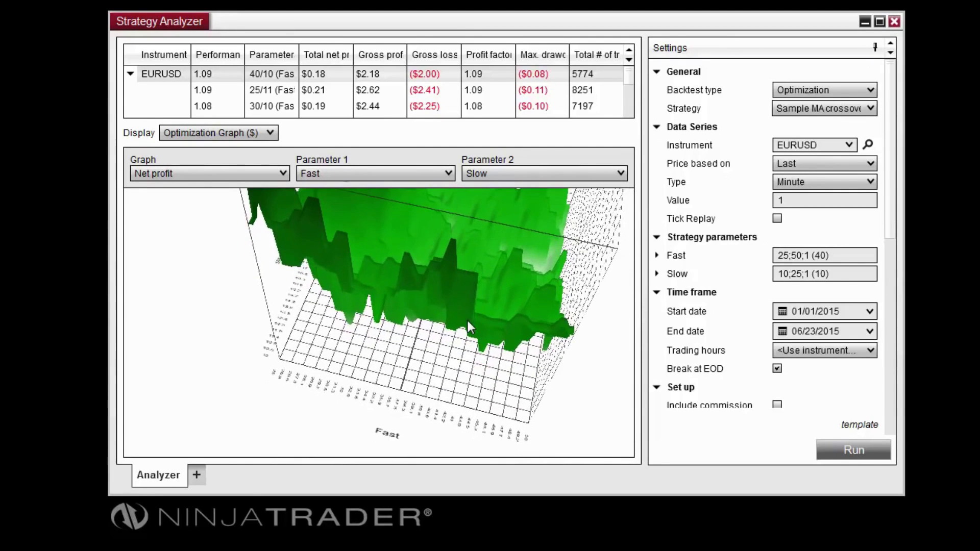
{"action": "left_click", "coordinate": [493, 172]}
{"action": "left_click", "coordinate": [495, 207]}
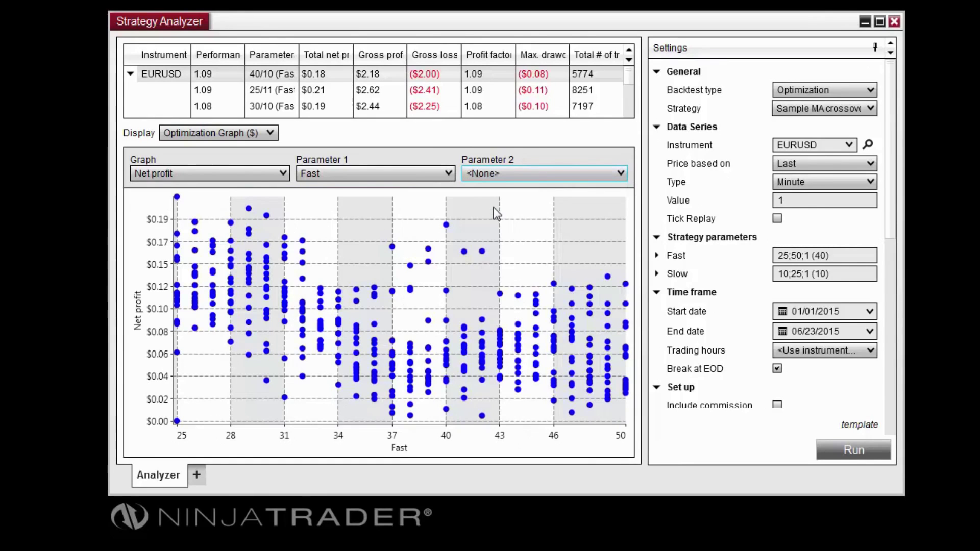